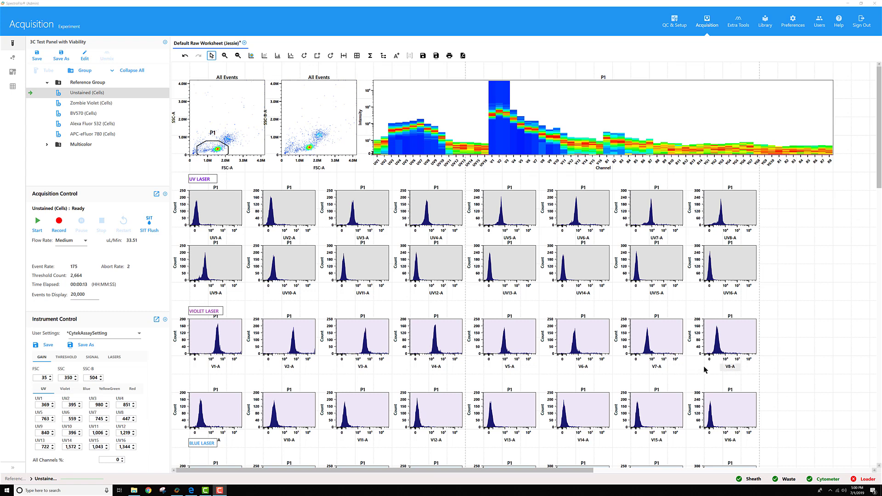
- Display the Violet V1–V16 gains and start previewing the Unstained (Cells) sample
{"action": "left_click", "coordinate": [808, 353]}
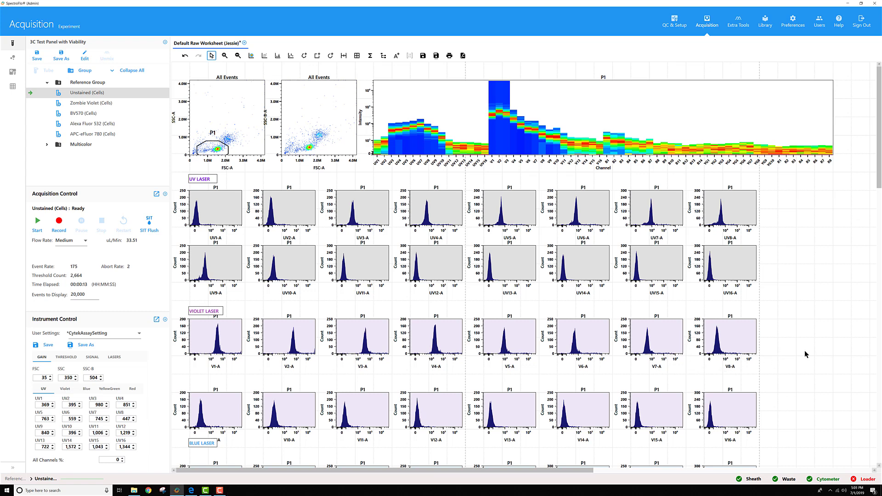
{"action": "scroll", "coordinate": [797, 357], "scroll_direction": "down", "scroll_amount": 3}
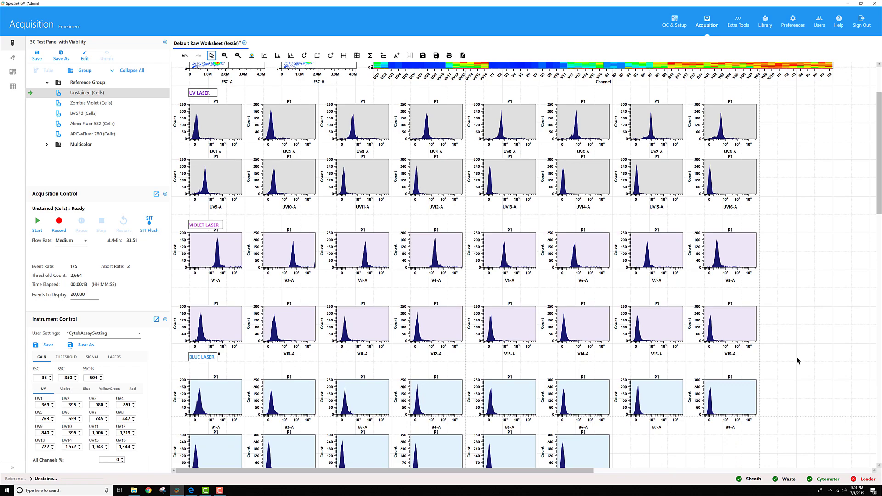
{"action": "scroll", "coordinate": [798, 360], "scroll_direction": "down", "scroll_amount": 3}
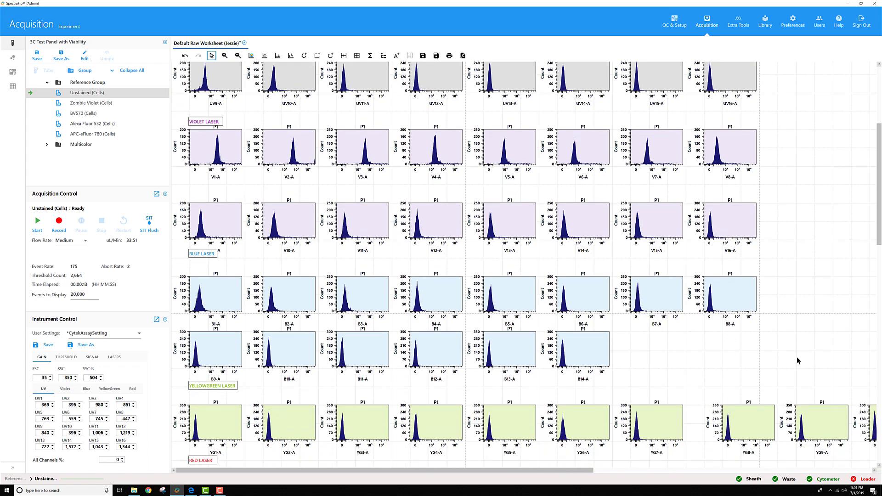
{"action": "scroll", "coordinate": [798, 359], "scroll_direction": "down", "scroll_amount": 1}
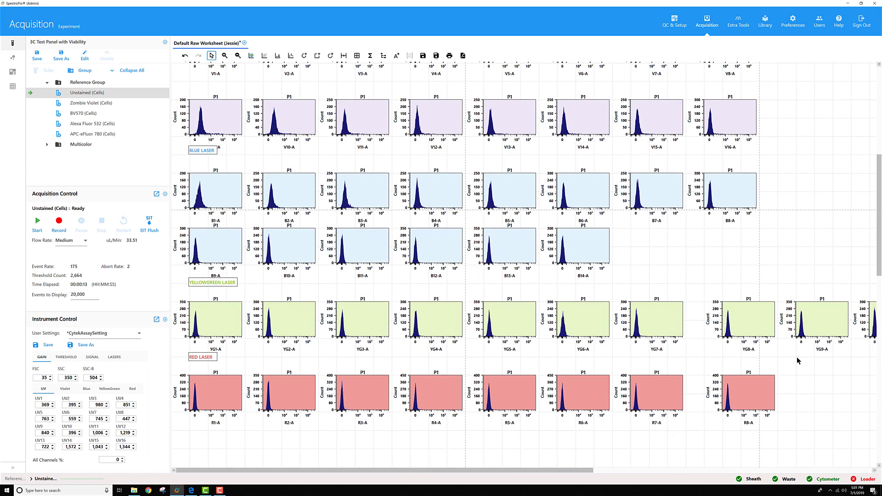
{"action": "scroll", "coordinate": [798, 361], "scroll_direction": "up", "scroll_amount": 1}
{"action": "scroll", "coordinate": [798, 361], "scroll_direction": "up", "scroll_amount": 5}
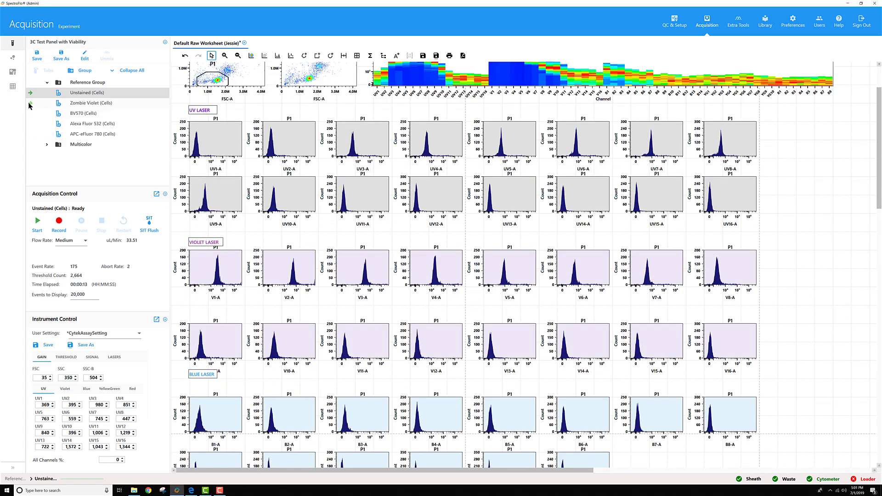
{"action": "scroll", "coordinate": [705, 259], "scroll_direction": "up", "scroll_amount": 2}
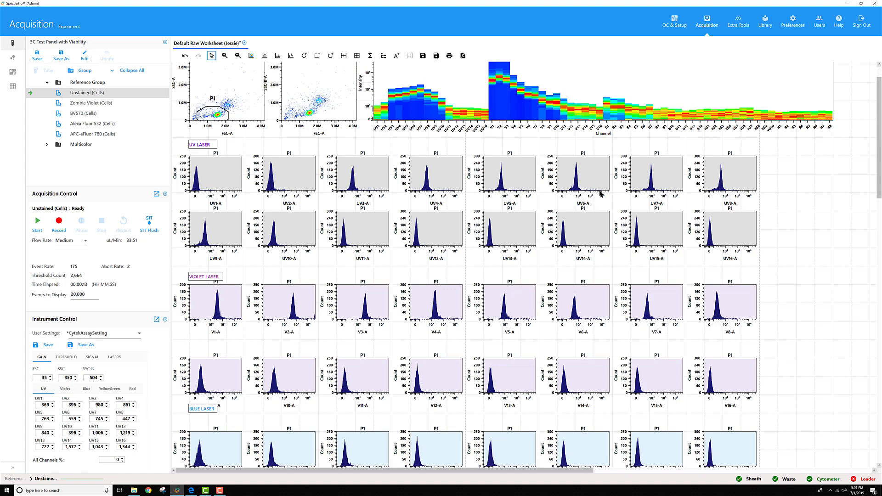
{"action": "scroll", "coordinate": [588, 254], "scroll_direction": "down", "scroll_amount": 3}
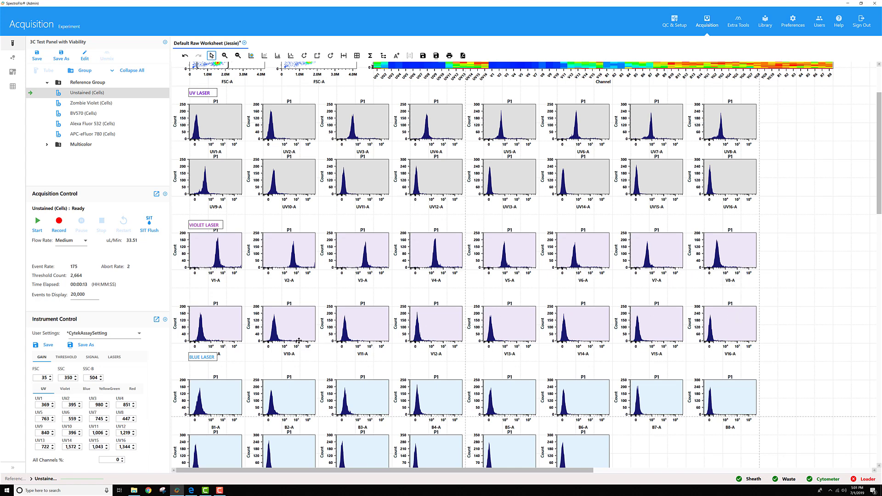
{"action": "scroll", "coordinate": [643, 368], "scroll_direction": "down", "scroll_amount": 2}
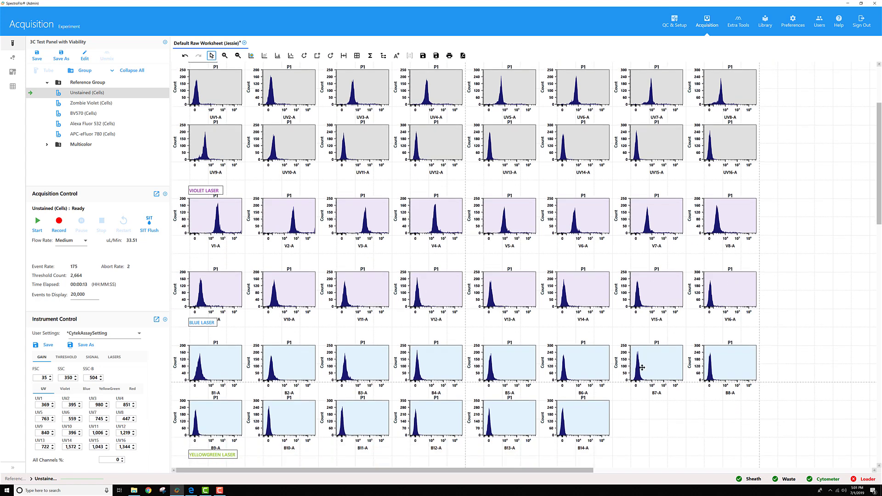
{"action": "scroll", "coordinate": [395, 381], "scroll_direction": "down", "scroll_amount": 3}
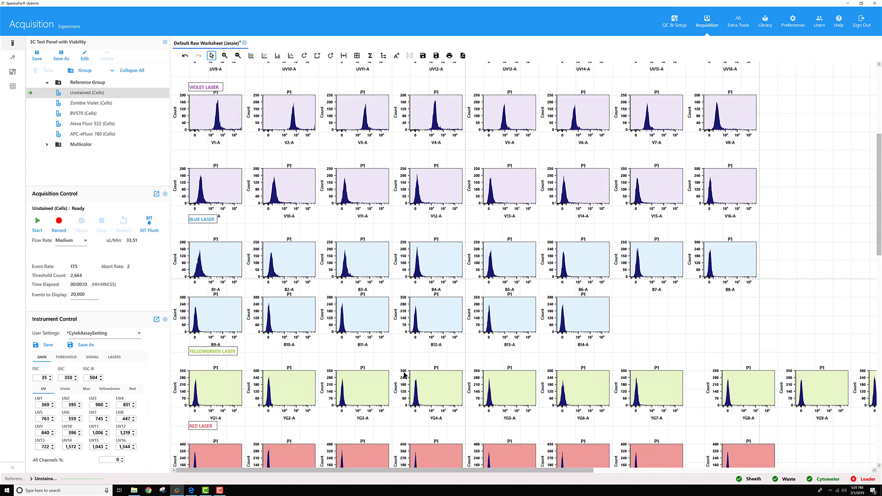
{"action": "scroll", "coordinate": [757, 384], "scroll_direction": "down", "scroll_amount": 2}
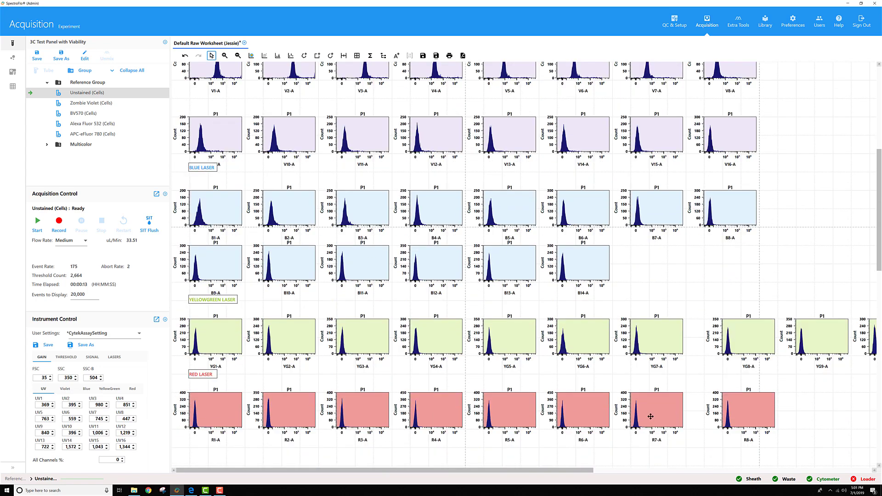
{"action": "scroll", "coordinate": [650, 416], "scroll_direction": "up", "scroll_amount": 10}
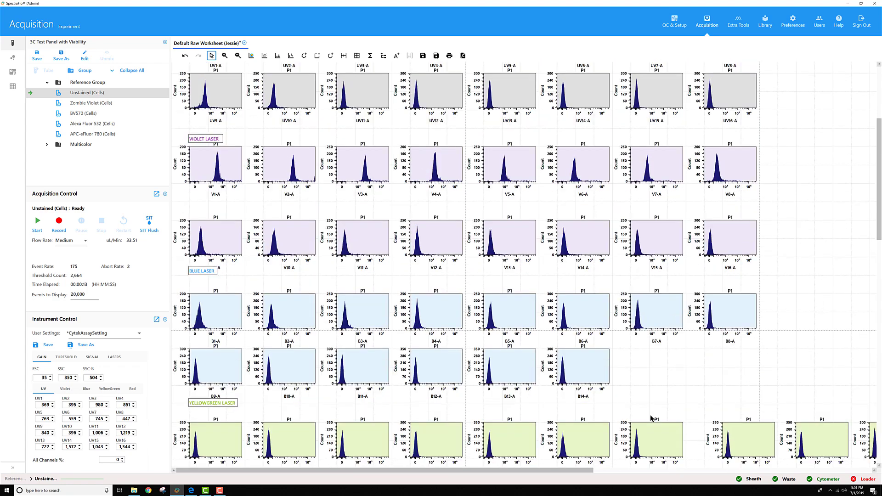
{"action": "scroll", "coordinate": [650, 416], "scroll_direction": "up", "scroll_amount": 1}
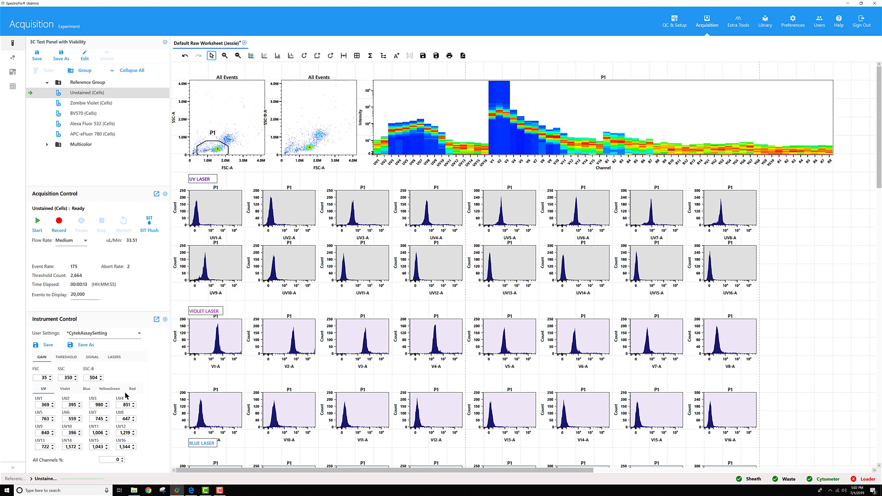
{"action": "left_click", "coordinate": [68, 390]}
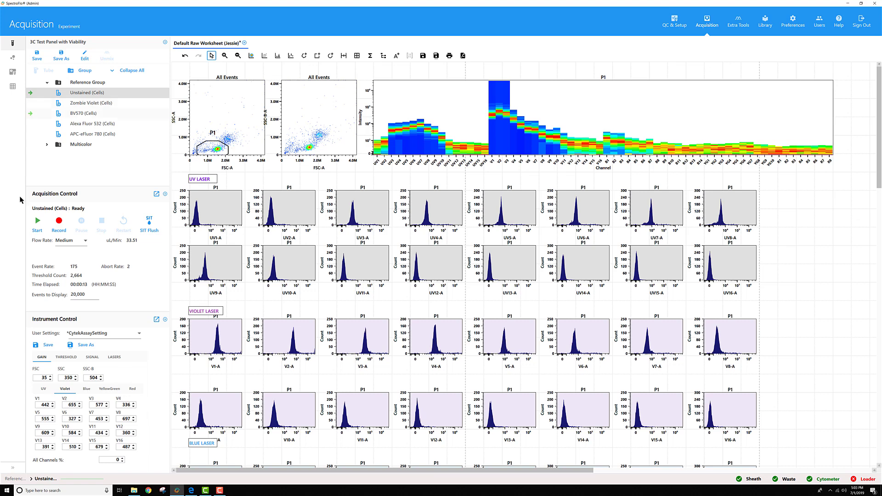
{"action": "left_click", "coordinate": [37, 222]}
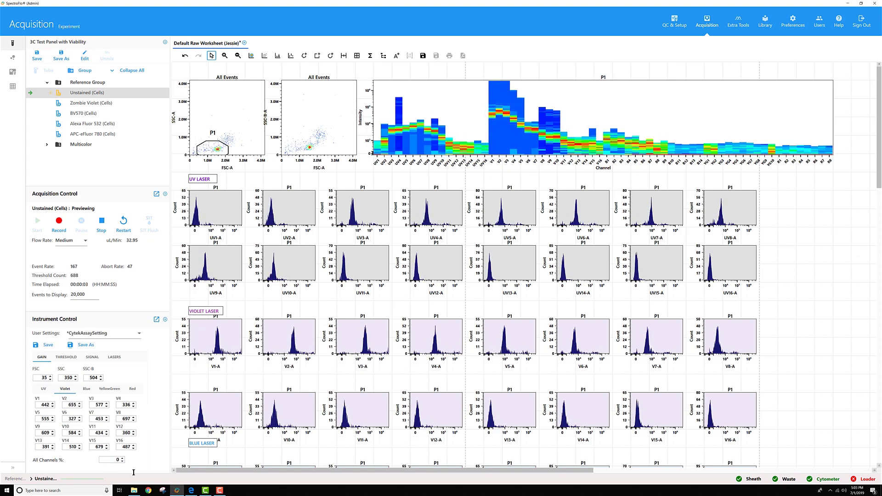
- Lower all Violet gains by 20% and restart the preview
{"action": "left_click", "coordinate": [111, 461]}
{"action": "type", "text": "-2"}
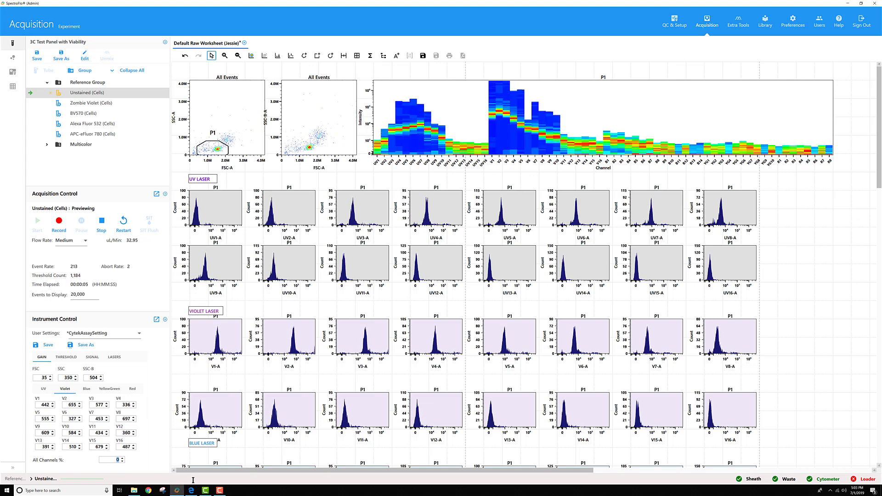
{"action": "type", "text": "0"}
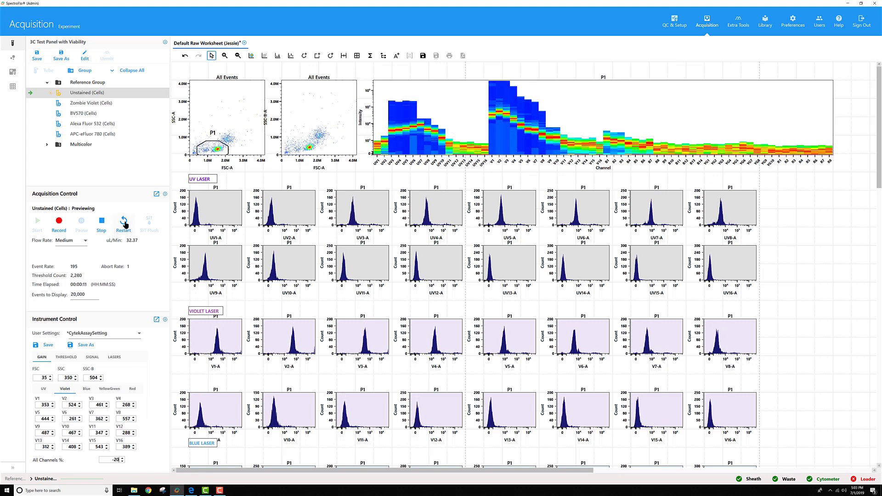
{"action": "left_click", "coordinate": [125, 225]}
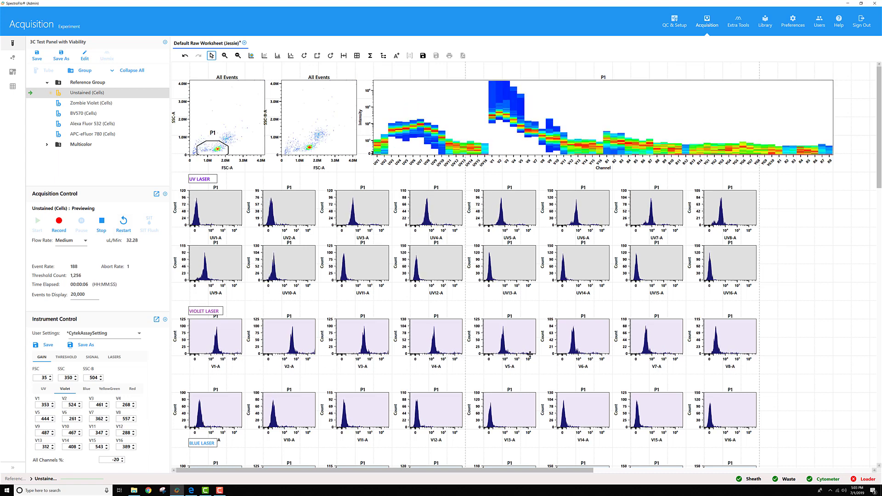
- Change the all-channels reduction to -40% (V1 265) and restart the preview
{"action": "left_click", "coordinate": [114, 460]}
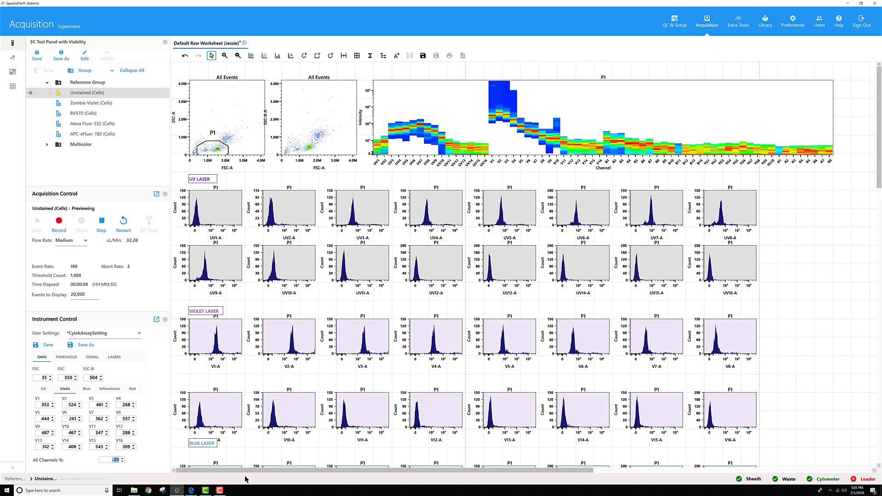
{"action": "type", "text": "-"}
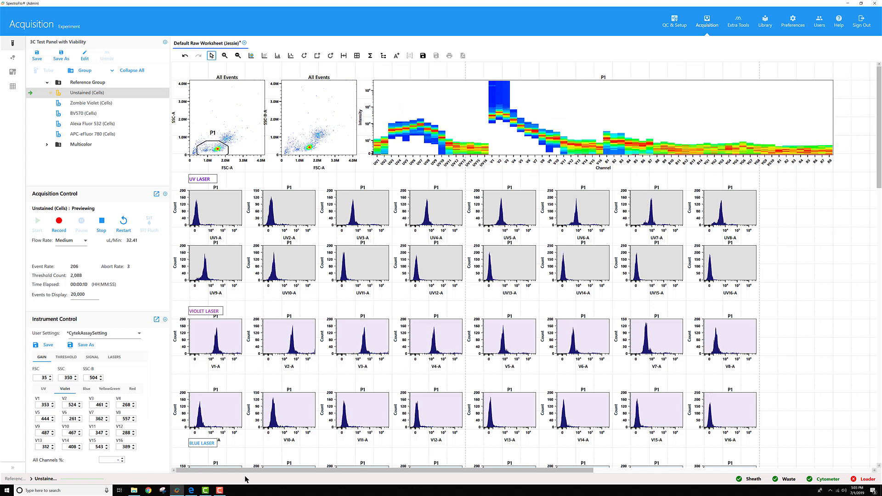
{"action": "type", "text": "40"}
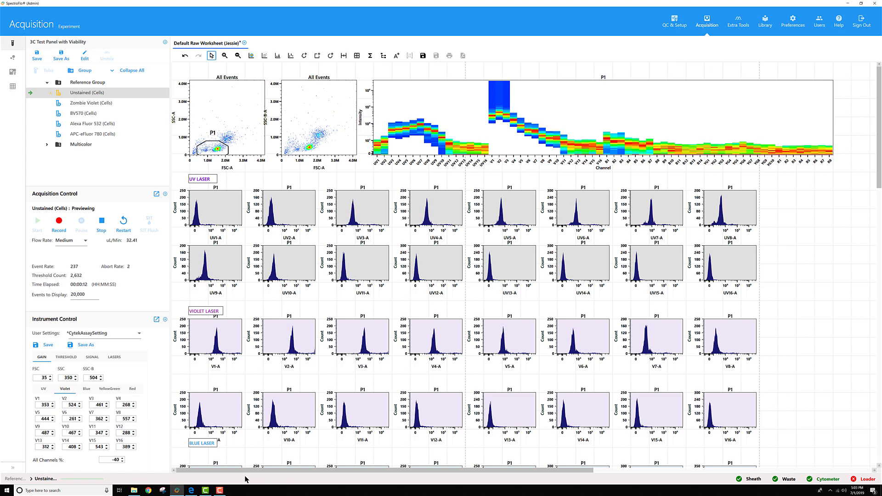
{"action": "key", "text": "Return"}
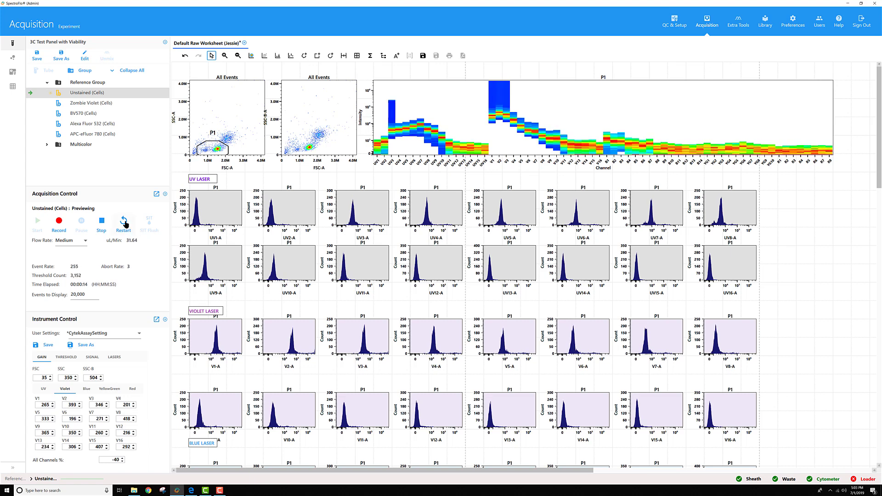
{"action": "left_click", "coordinate": [124, 223]}
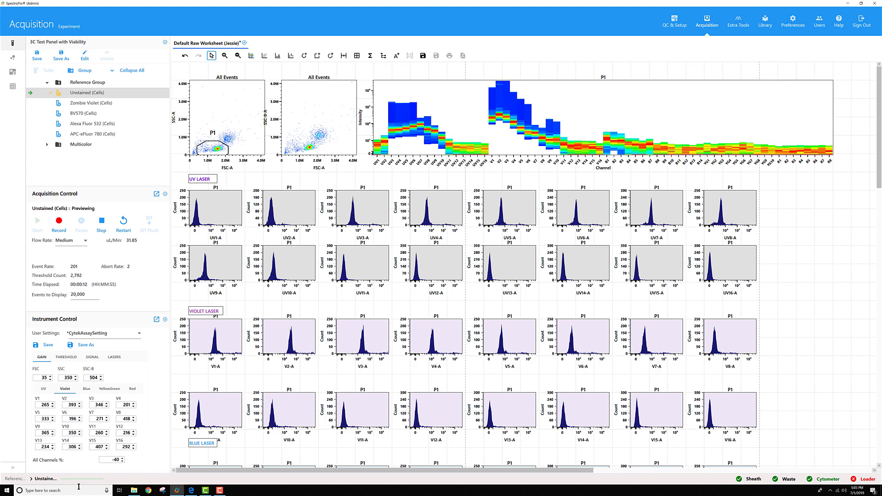
- Set the all-channels percentage to -55 and restart the preview
{"action": "double_click", "coordinate": [110, 460]}
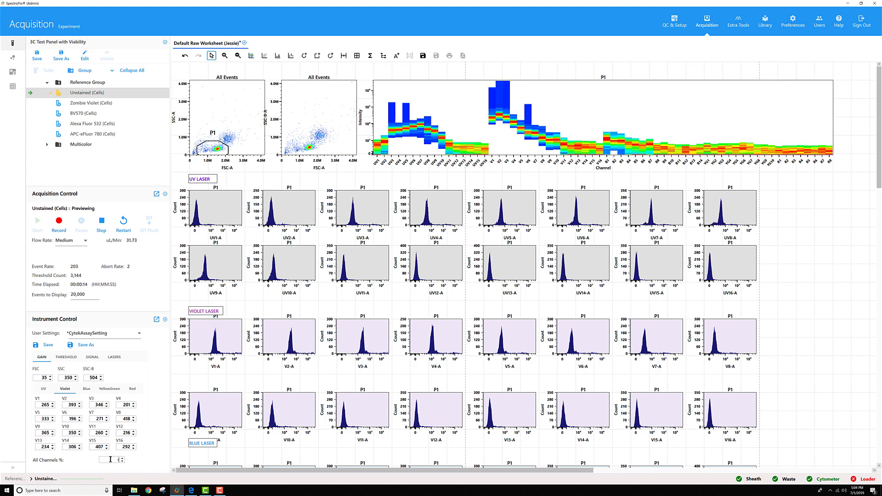
{"action": "type", "text": "-55"}
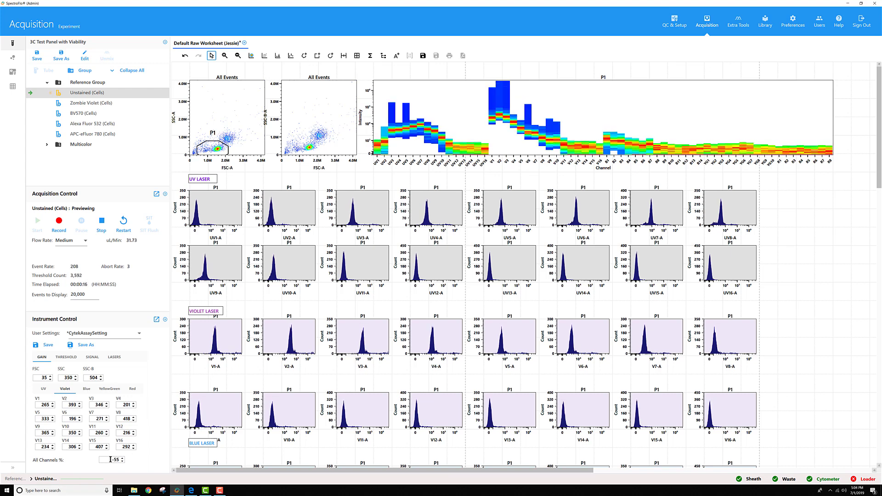
{"action": "left_click", "coordinate": [123, 221]}
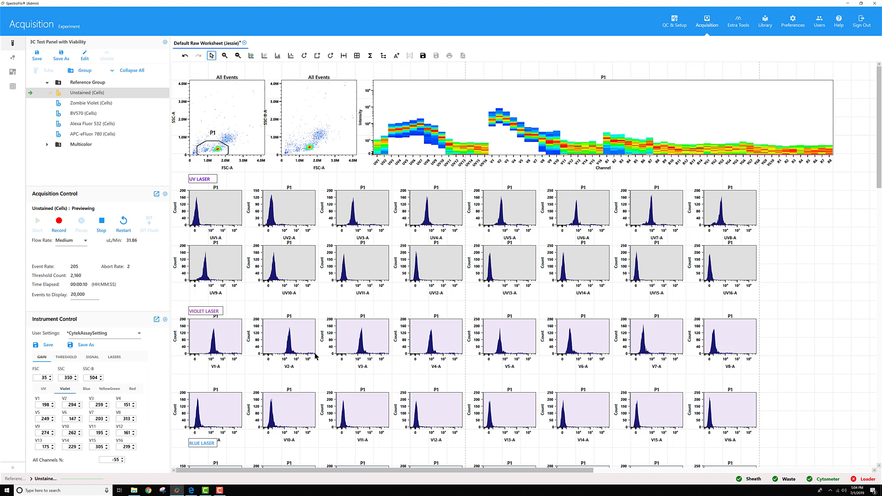
- Change the reduction to -65% (V1 154, V2 229) and restart the preview
{"action": "left_click", "coordinate": [114, 460]}
{"action": "key", "text": "BackSpace"}
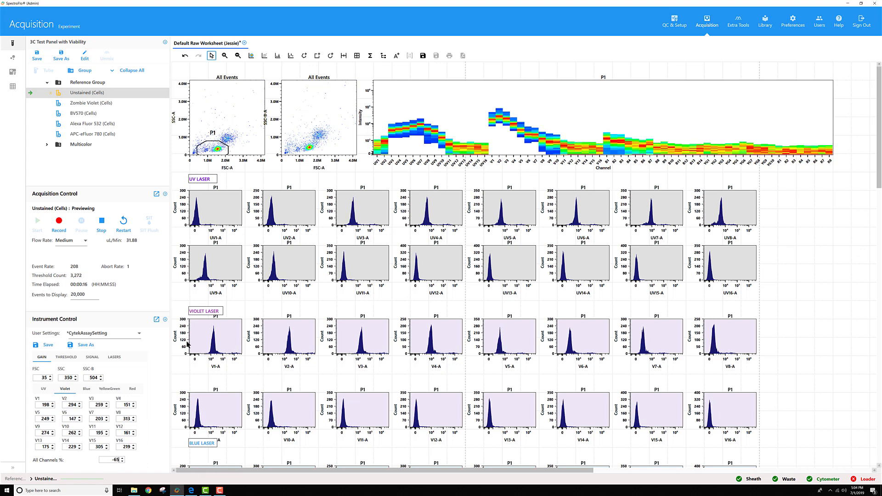
{"action": "key", "text": "Return"}
{"action": "left_click", "coordinate": [121, 227]}
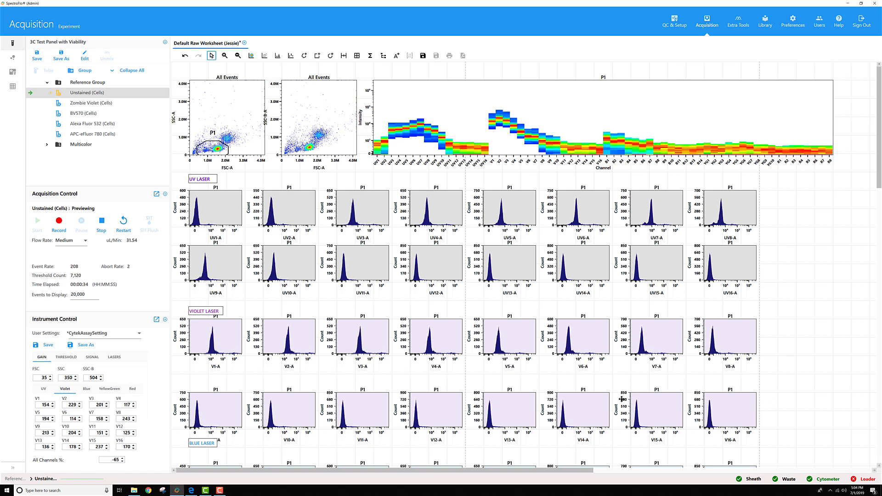
- Stop the preview and switch to CytekAssaySettingCells without saving, restoring the original gains
{"action": "left_click", "coordinate": [100, 225]}
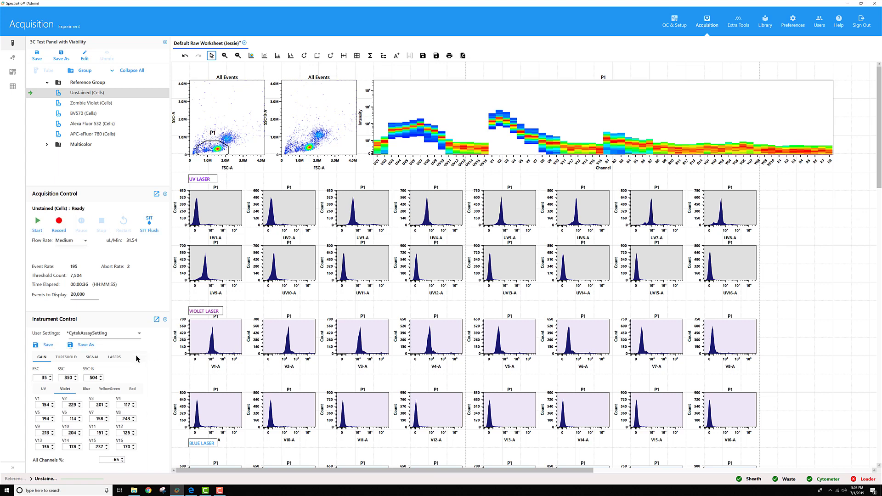
{"action": "left_click", "coordinate": [137, 334]}
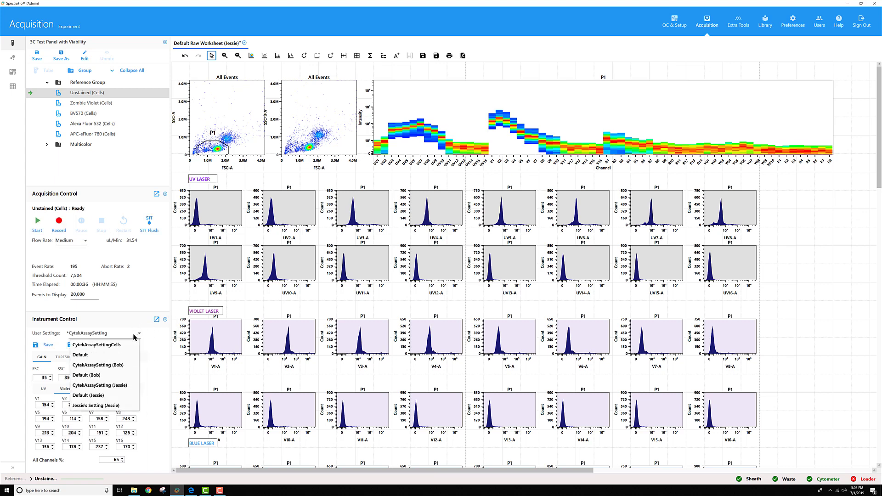
{"action": "left_click", "coordinate": [125, 368]}
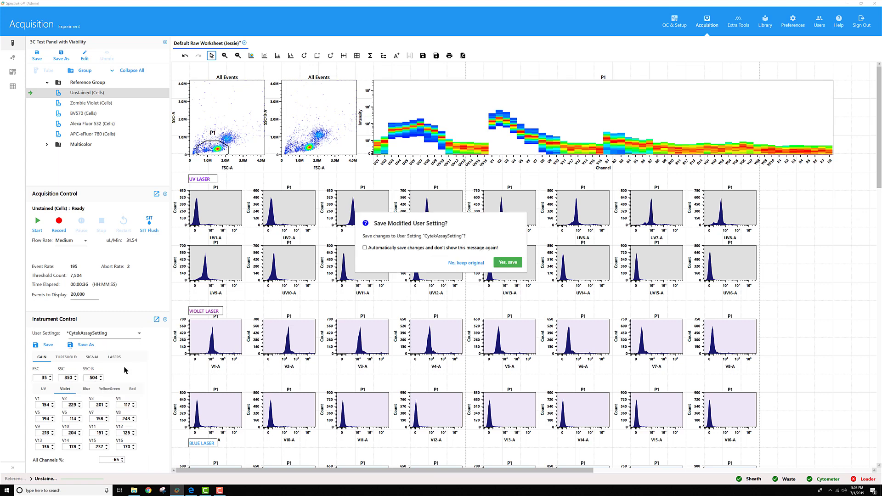
{"action": "left_click", "coordinate": [461, 263]}
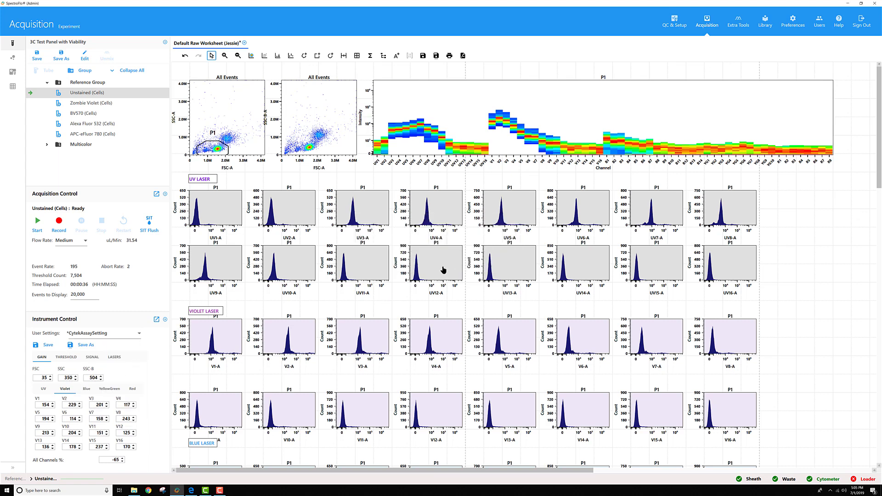
{"action": "left_click", "coordinate": [136, 337]}
{"action": "left_click", "coordinate": [117, 358]}
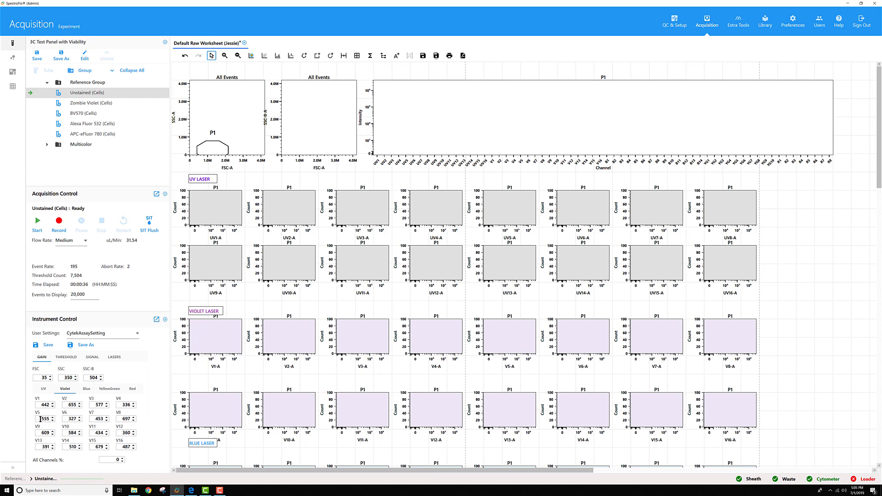
- Launch Calculator, compute 30% of the V1 gain 442, and select V1 in SpectroFlo
{"action": "left_click", "coordinate": [85, 491]}
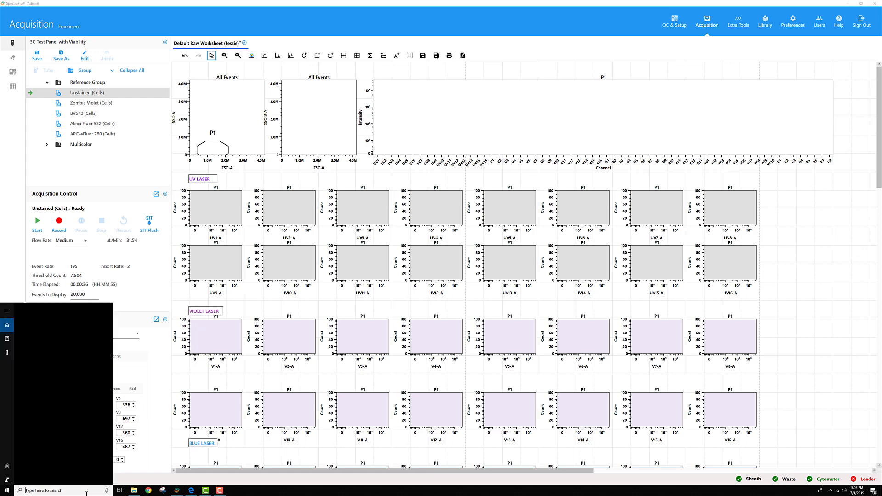
{"action": "type", "text": "calc"}
{"action": "key", "text": "Return"}
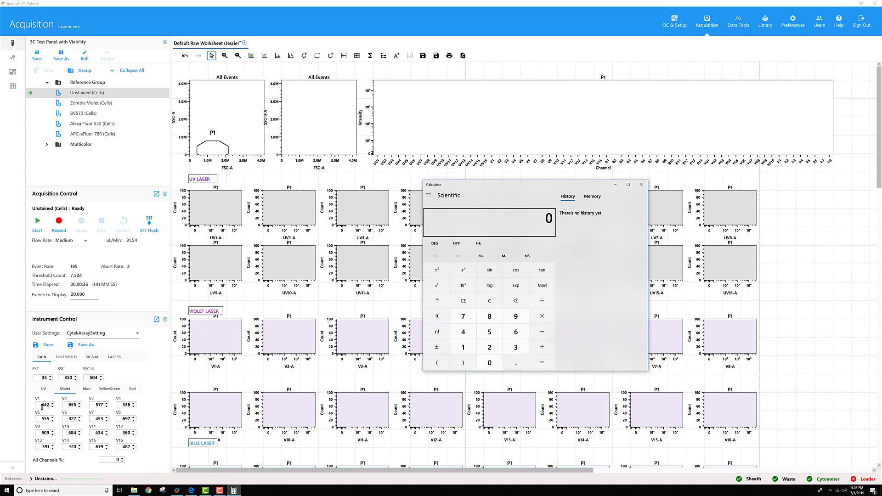
{"action": "left_click", "coordinate": [464, 332]}
{"action": "left_click", "coordinate": [463, 332]}
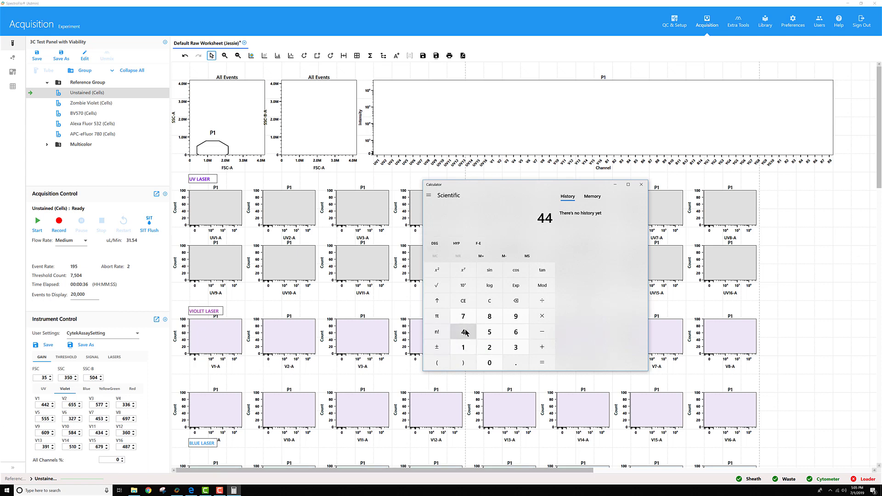
{"action": "left_click", "coordinate": [487, 347]}
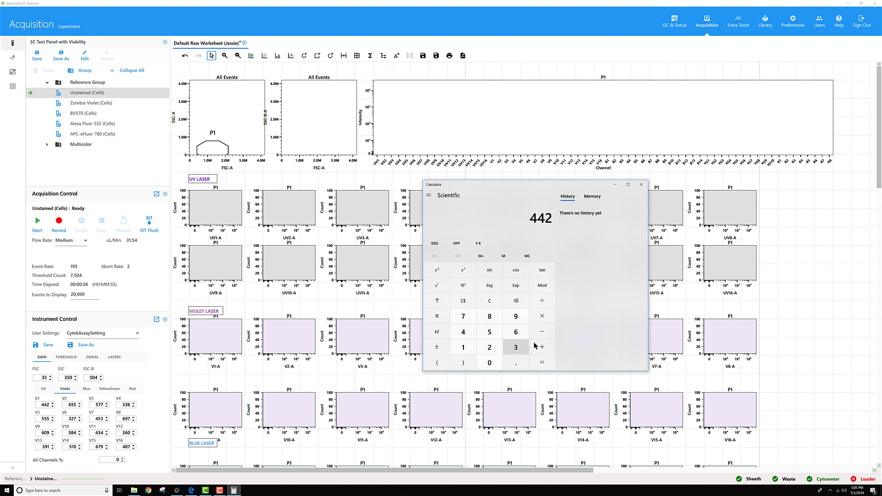
{"action": "left_click", "coordinate": [547, 319]}
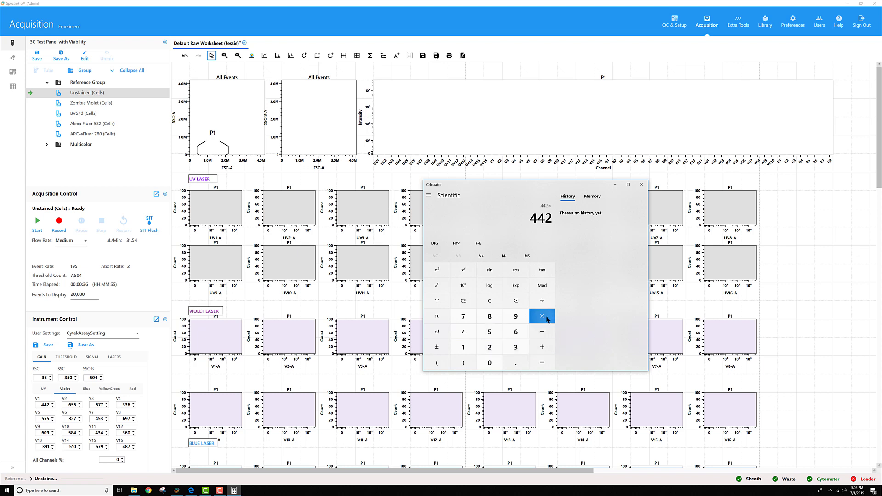
{"action": "left_click", "coordinate": [516, 363]}
{"action": "left_click", "coordinate": [515, 347]}
{"action": "left_click", "coordinate": [536, 363]}
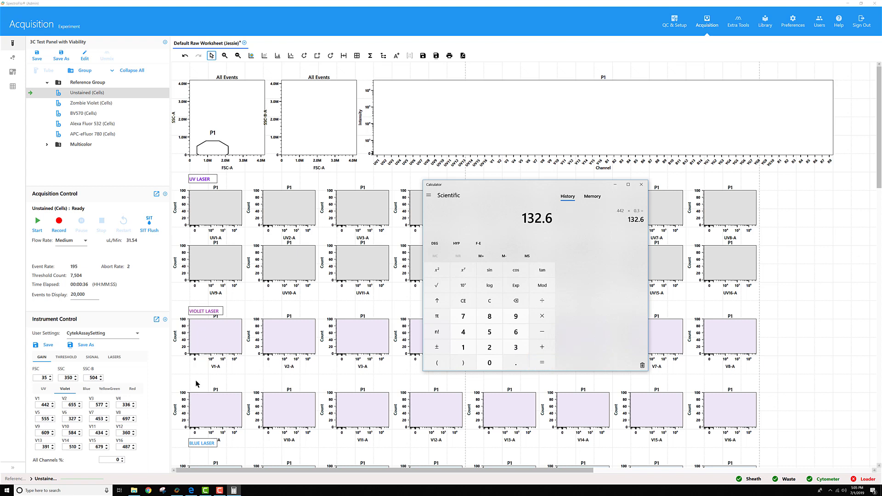
{"action": "left_click", "coordinate": [44, 404]}
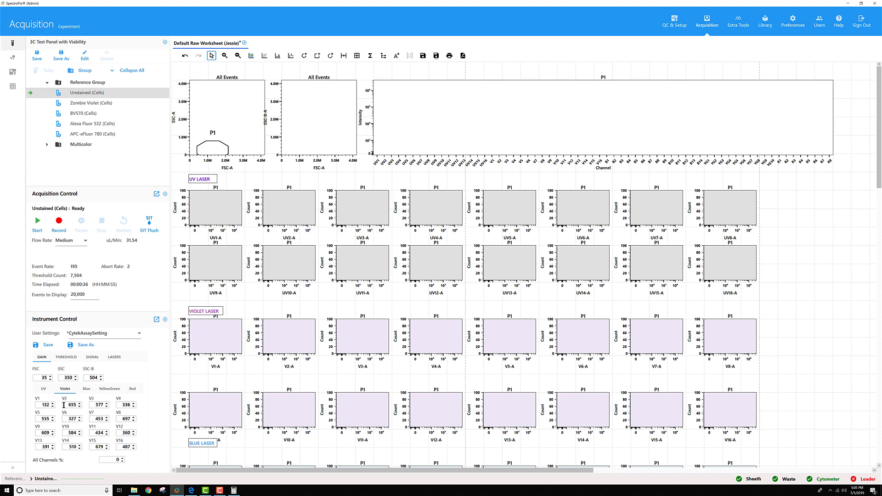
- Compute 655 × 0.3 and enter 197 as the V2 gain
{"action": "left_click", "coordinate": [234, 491]}
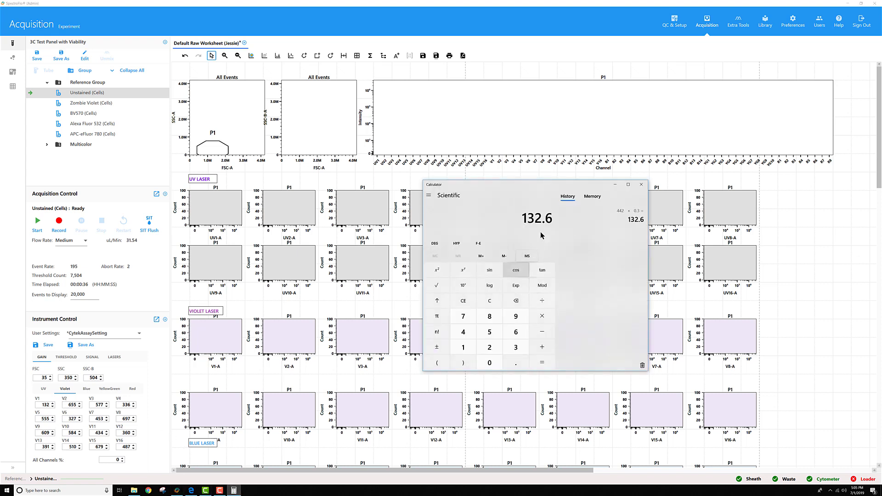
{"action": "left_click", "coordinate": [518, 332]}
{"action": "left_click", "coordinate": [489, 332]}
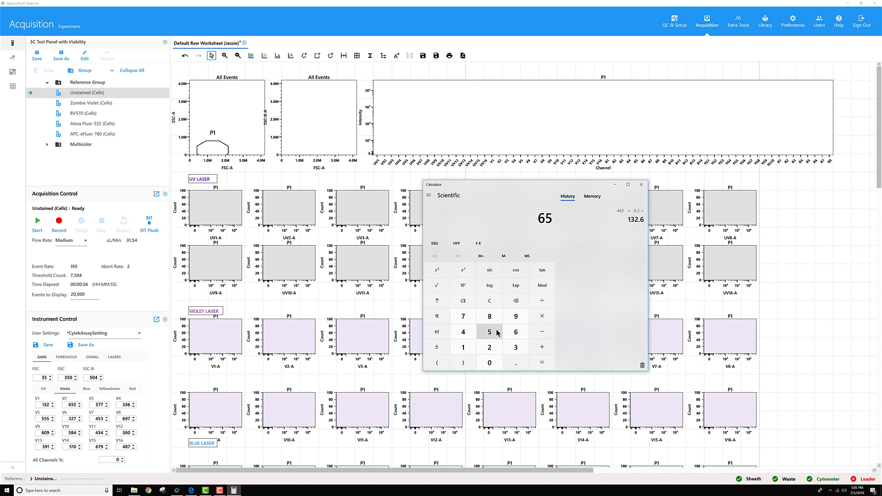
{"action": "left_click", "coordinate": [489, 332]}
{"action": "left_click", "coordinate": [547, 318]}
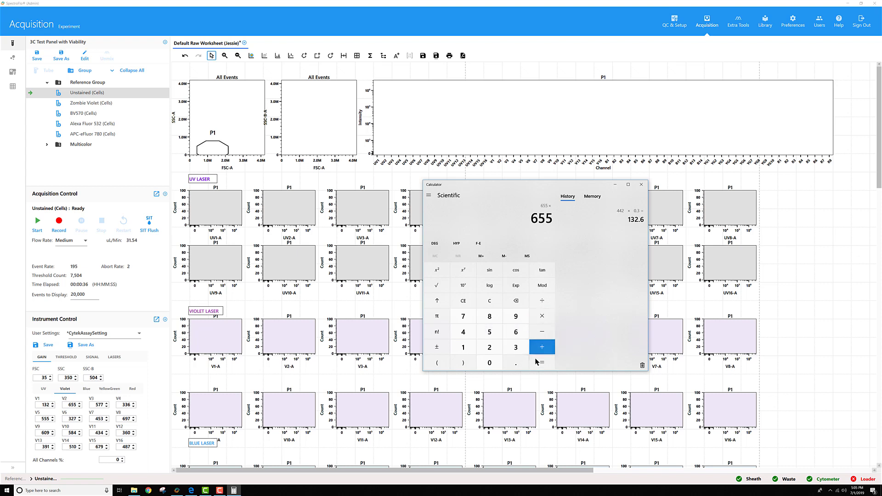
{"action": "left_click", "coordinate": [516, 362]}
{"action": "left_click", "coordinate": [519, 349]}
{"action": "left_click", "coordinate": [542, 362]}
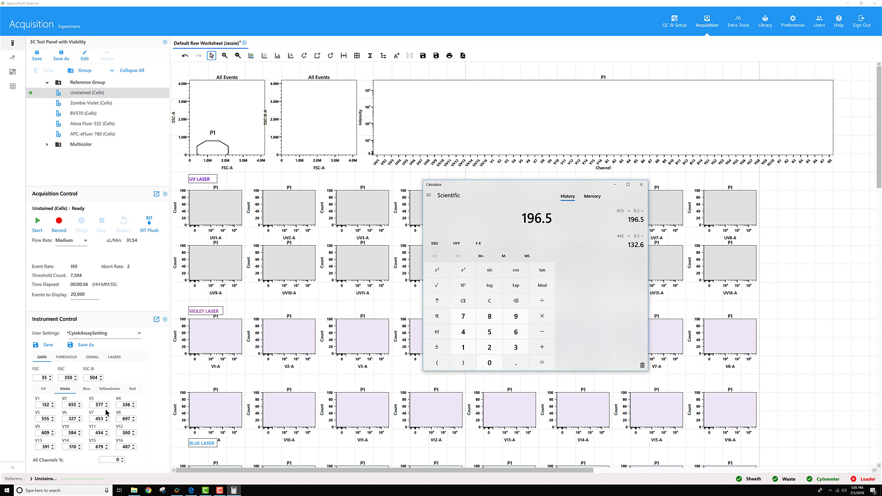
{"action": "double_click", "coordinate": [73, 404]}
{"action": "type", "text": "197"}
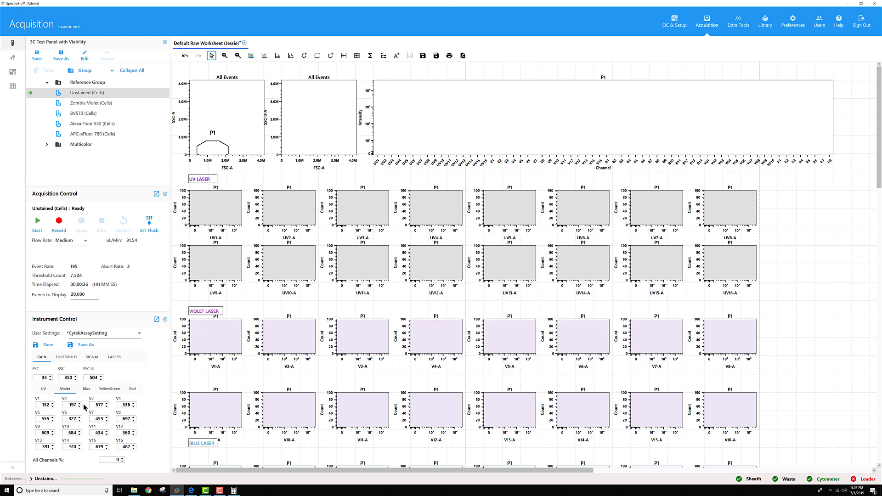
- Compute 577 × 0.3 = 173.1 and select the V3 gain field for replacement
{"action": "left_click", "coordinate": [234, 490]}
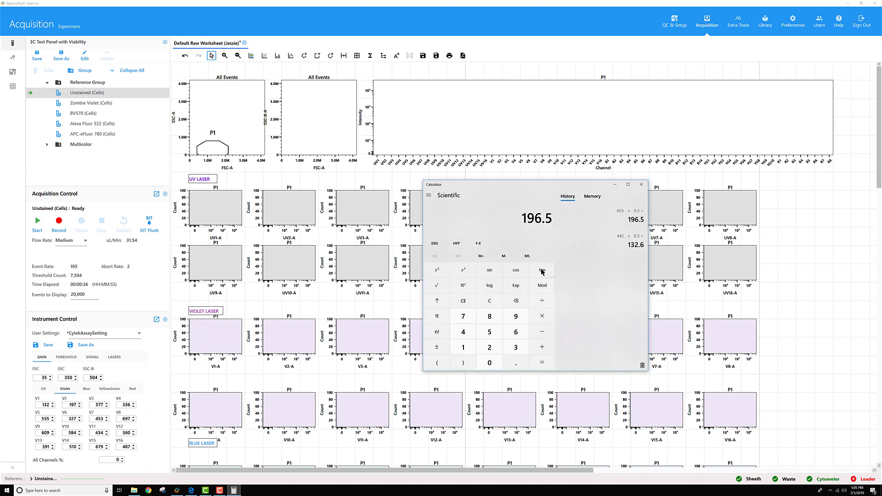
{"action": "left_click", "coordinate": [514, 347]}
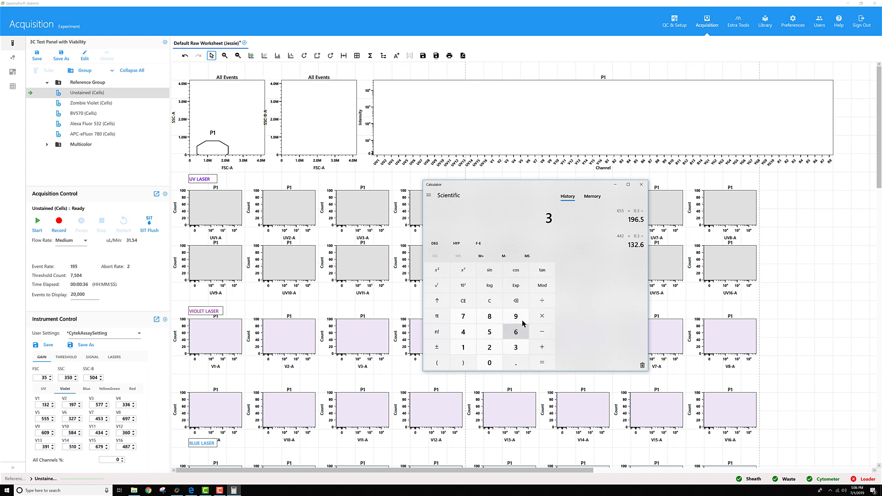
{"action": "left_click", "coordinate": [489, 303]}
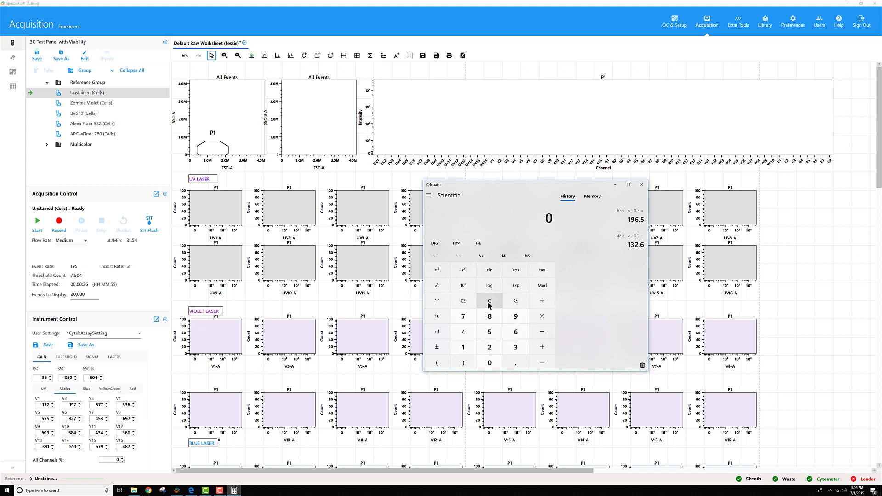
{"action": "left_click", "coordinate": [489, 331]}
{"action": "left_click", "coordinate": [463, 316]}
{"action": "left_click", "coordinate": [464, 316]}
{"action": "left_click", "coordinate": [543, 317]}
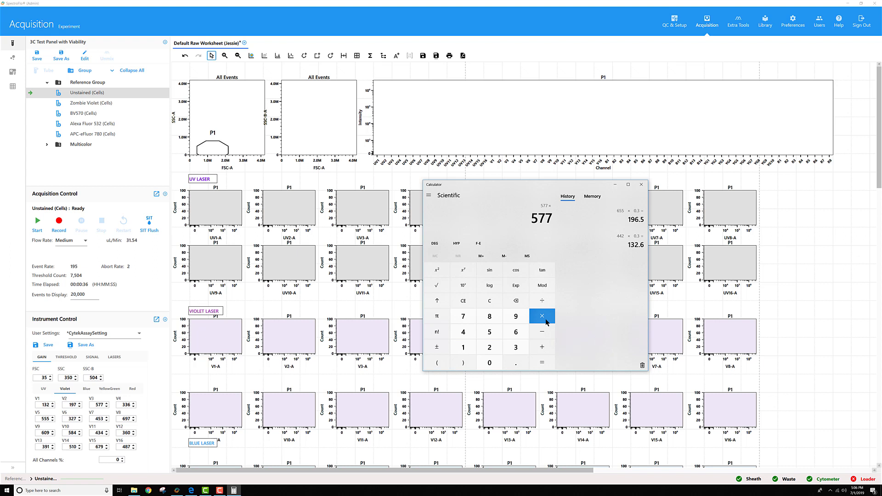
{"action": "left_click", "coordinate": [518, 362]}
{"action": "left_click", "coordinate": [516, 347]}
{"action": "left_click", "coordinate": [542, 362]}
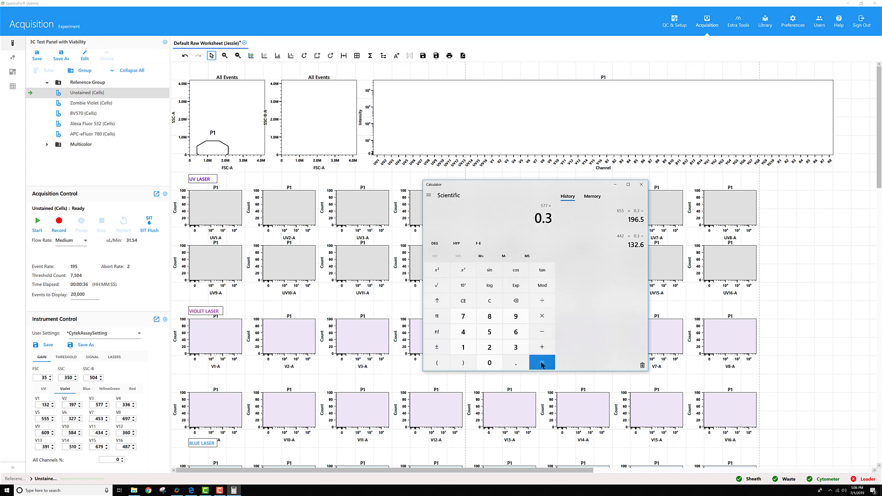
{"action": "double_click", "coordinate": [99, 405]}
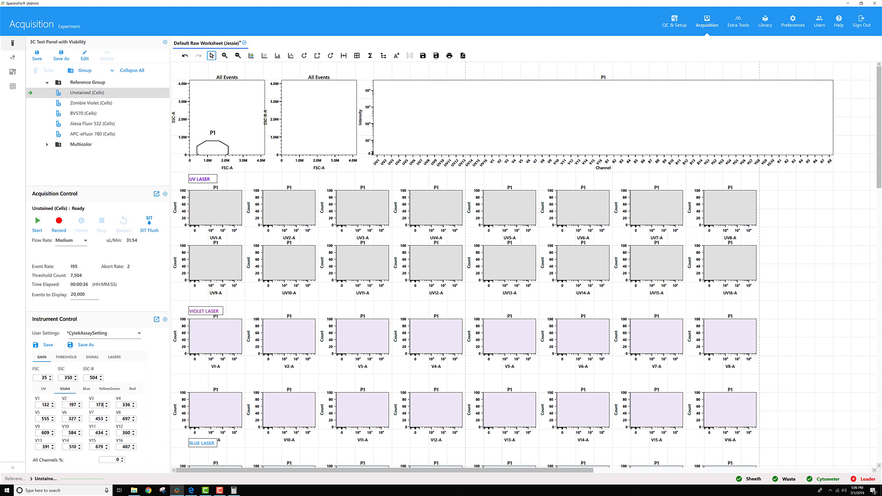
- Compute 336 × 0.3 and select the V4 gain to set it to 101
{"action": "left_click", "coordinate": [234, 490]}
{"action": "left_click", "coordinate": [514, 349]}
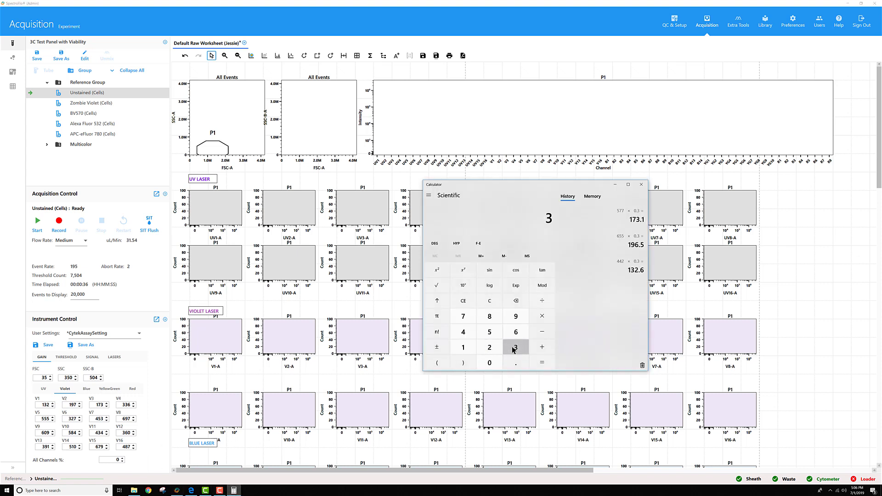
{"action": "left_click", "coordinate": [514, 347]}
{"action": "left_click", "coordinate": [515, 332]}
{"action": "left_click", "coordinate": [542, 317]}
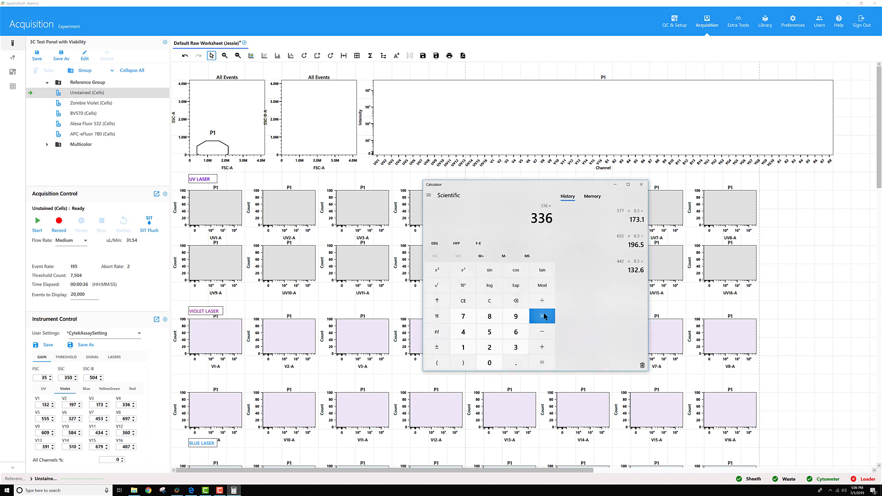
{"action": "left_click", "coordinate": [514, 363]}
{"action": "left_click", "coordinate": [516, 347]}
{"action": "left_click", "coordinate": [543, 362]}
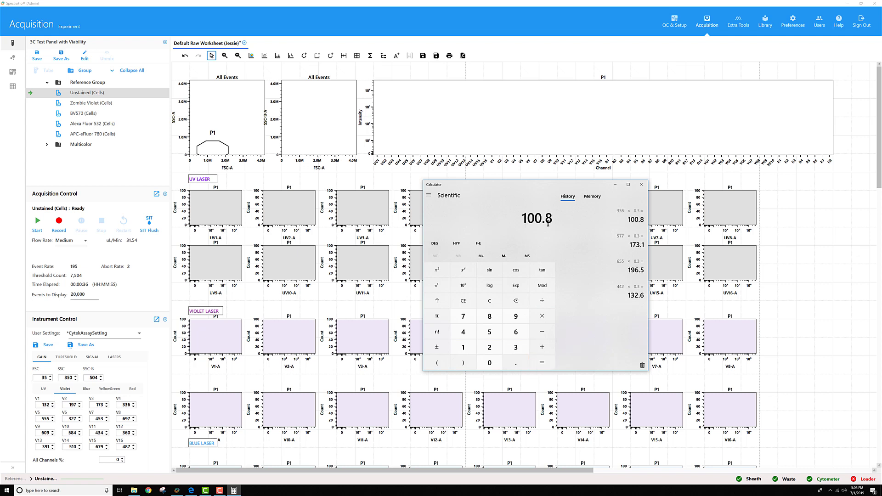
{"action": "double_click", "coordinate": [131, 405]}
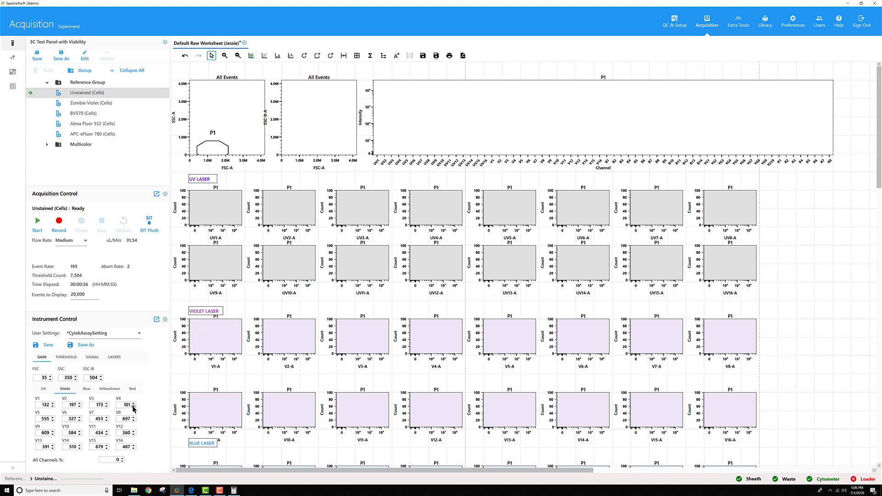
- Compute 555 × 0.3 and select the V5 gain to set it to 167
{"action": "left_click", "coordinate": [234, 490]}
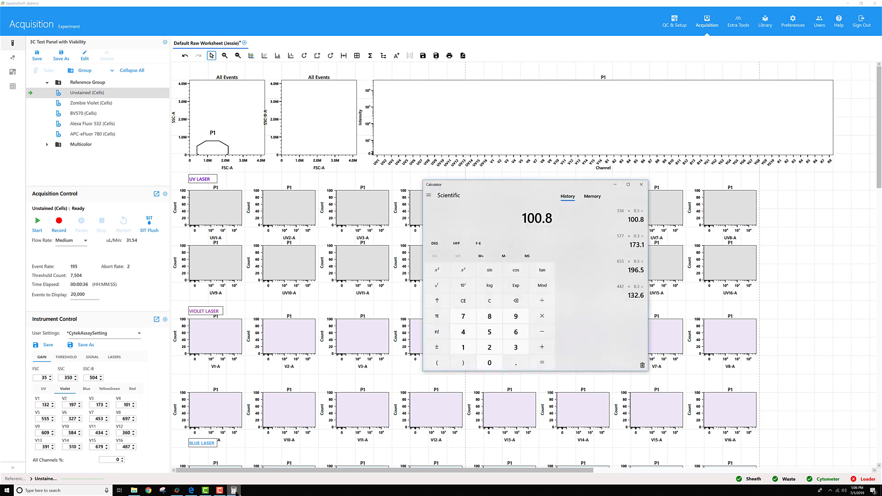
{"action": "left_click", "coordinate": [492, 332]}
{"action": "left_click", "coordinate": [491, 332]}
{"action": "left_click", "coordinate": [493, 333]}
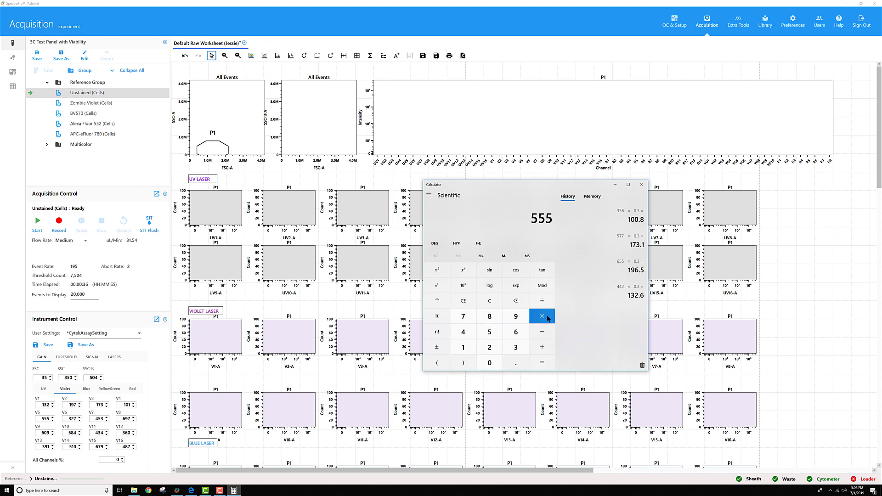
{"action": "left_click", "coordinate": [542, 316]}
{"action": "left_click", "coordinate": [519, 363]}
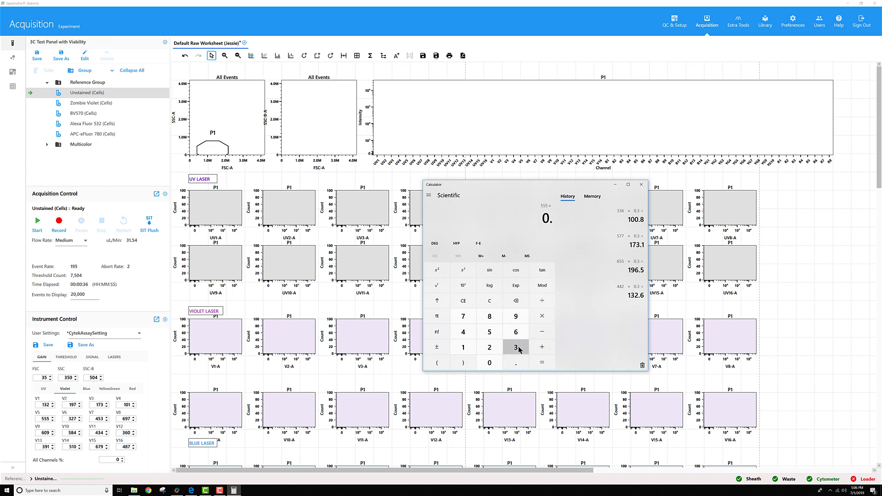
{"action": "left_click", "coordinate": [517, 348]}
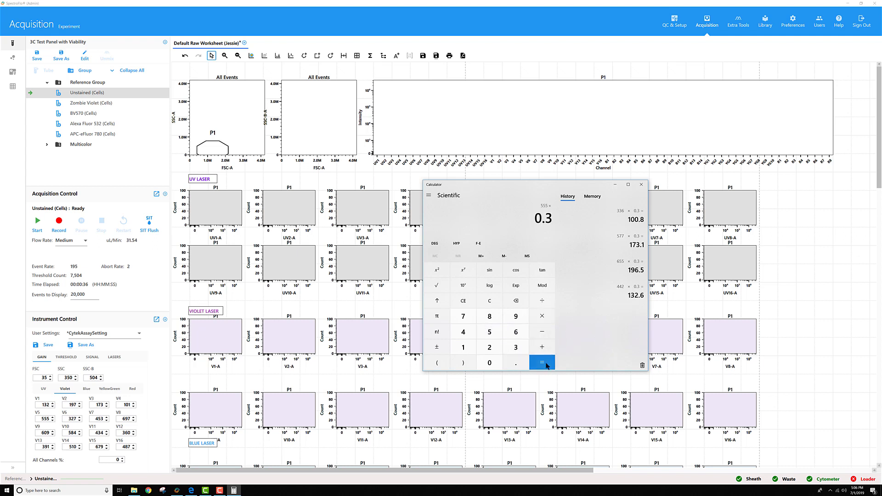
{"action": "left_click", "coordinate": [546, 362]}
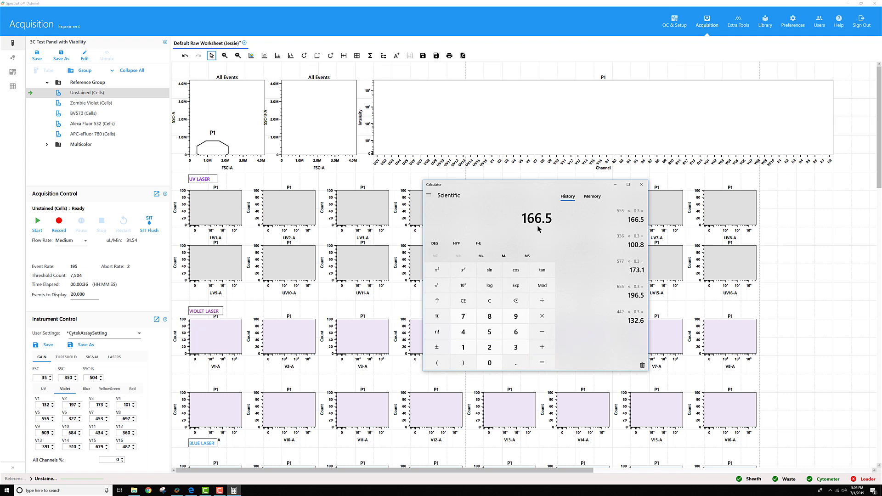
{"action": "double_click", "coordinate": [46, 418]}
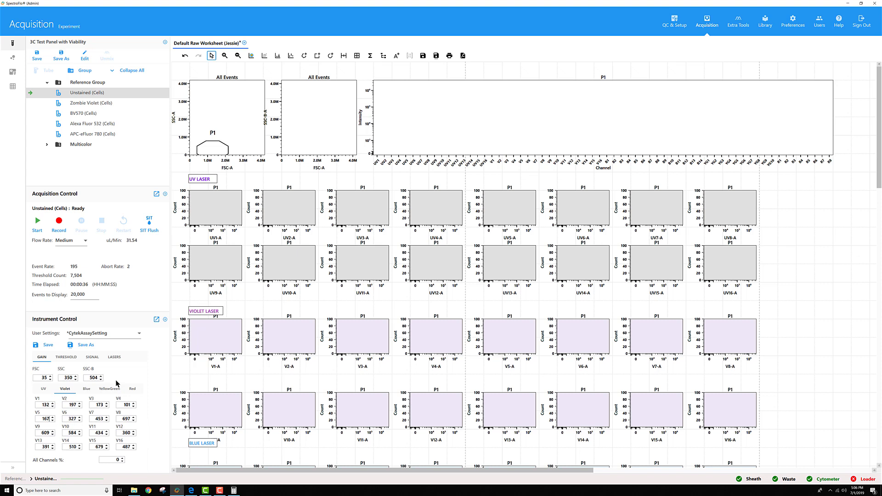
- Start previewing the Unstained (Cells) tube at the lowered Violet gains
{"action": "left_click", "coordinate": [40, 225]}
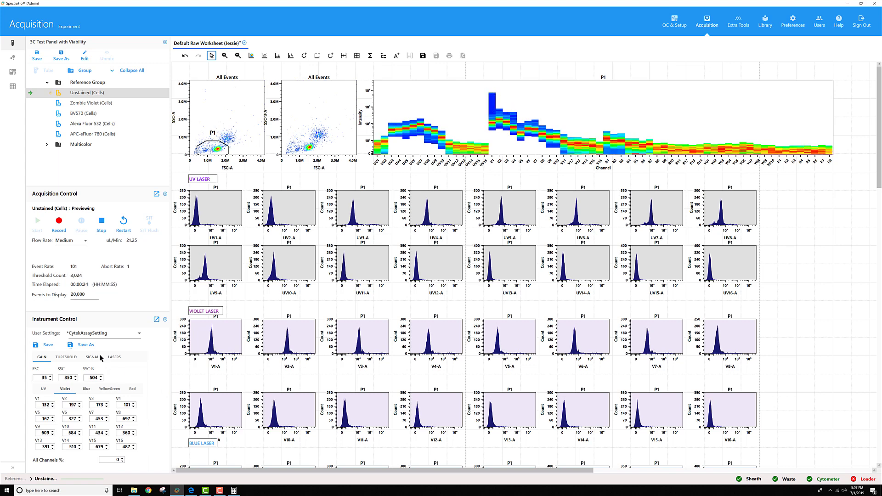
- Save the gains as new user setting 'CAS reducedV1toV5' and stop the preview
{"action": "left_click", "coordinate": [83, 348]}
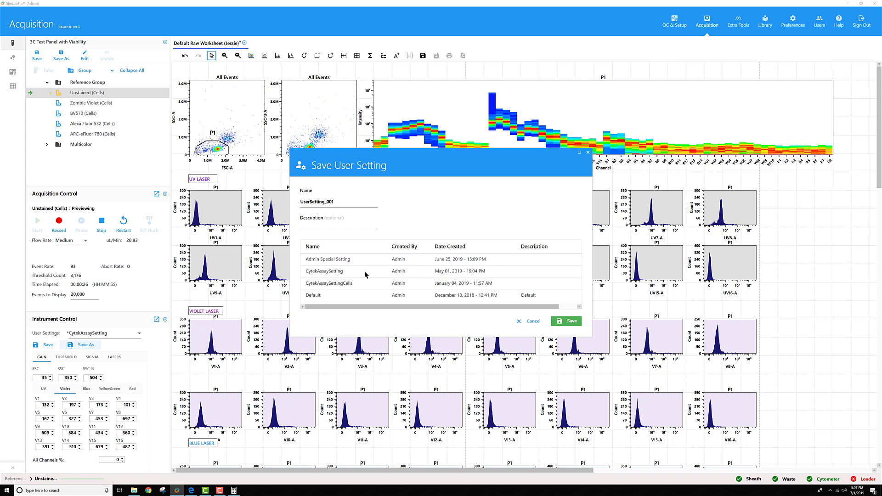
{"action": "double_click", "coordinate": [338, 201]}
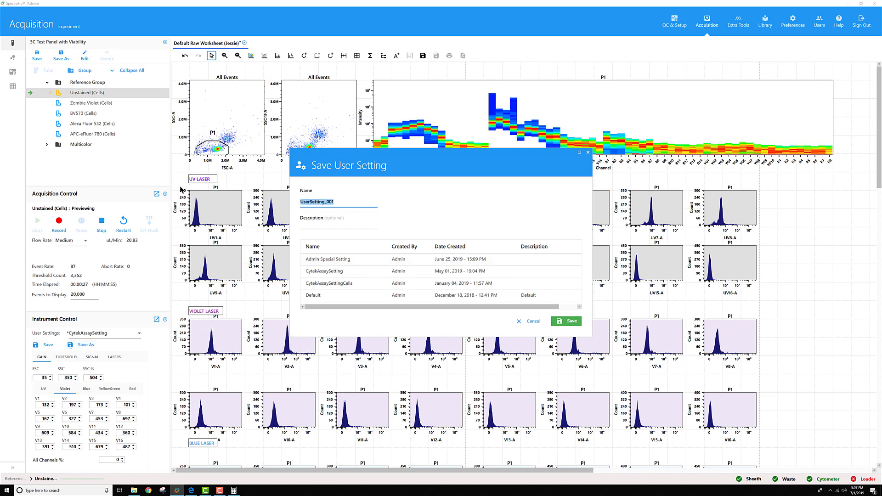
{"action": "type", "text": "CAS redu"}
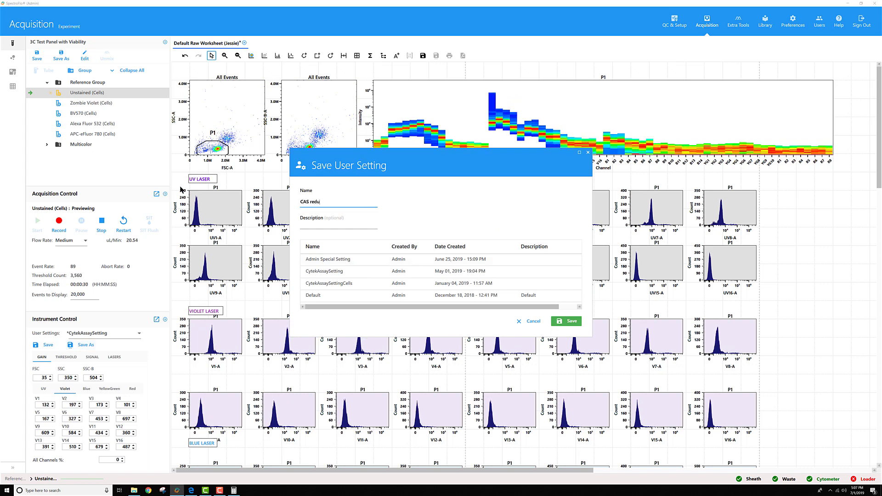
{"action": "type", "text": "cedV1"}
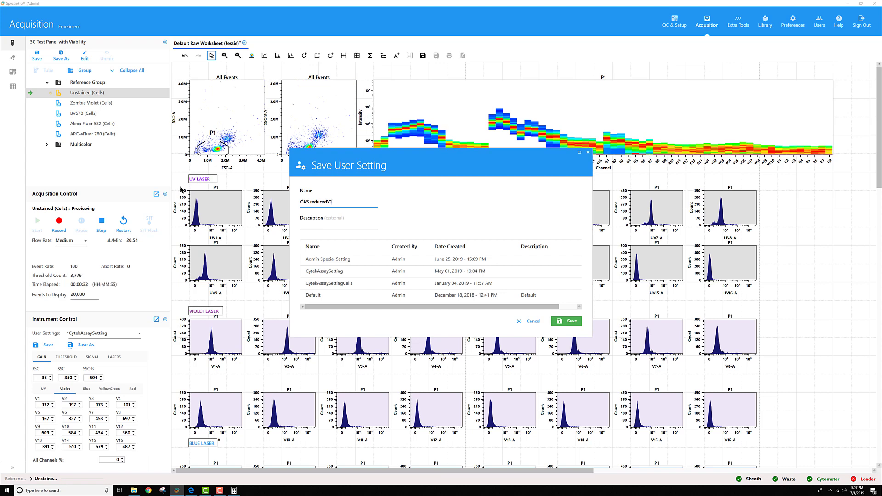
{"action": "type", "text": "toV5"}
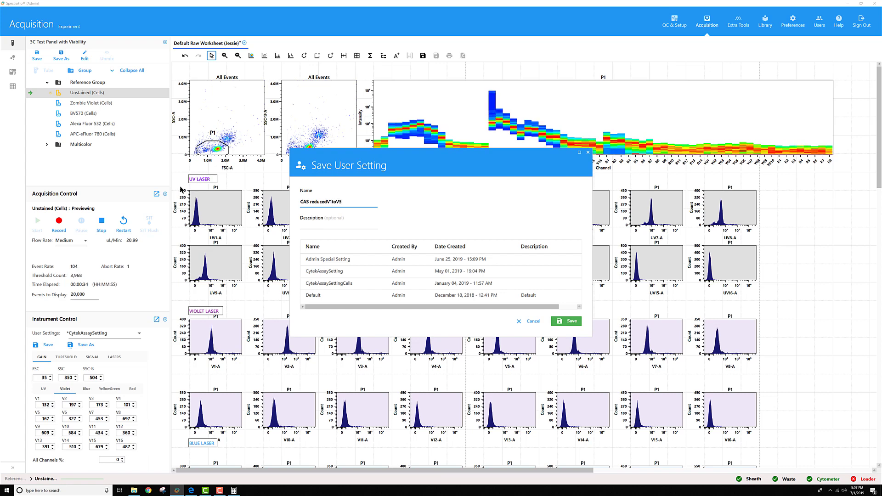
{"action": "left_click", "coordinate": [569, 322]}
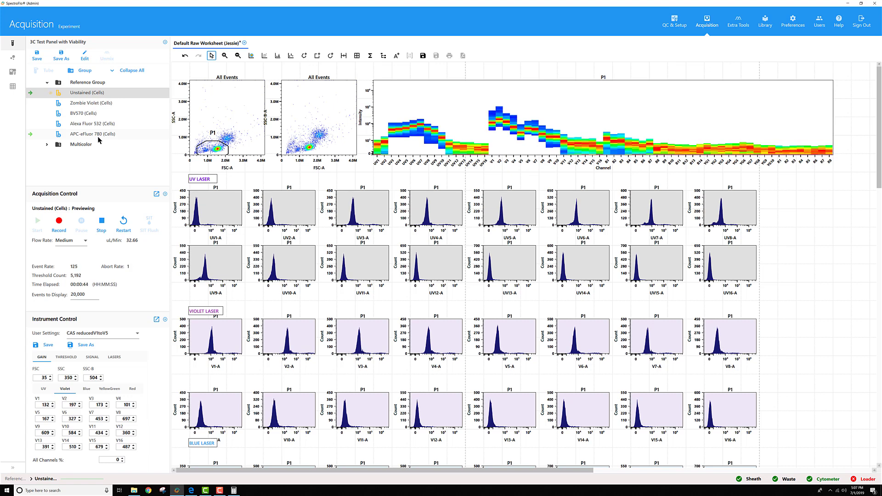
{"action": "left_click", "coordinate": [102, 222]}
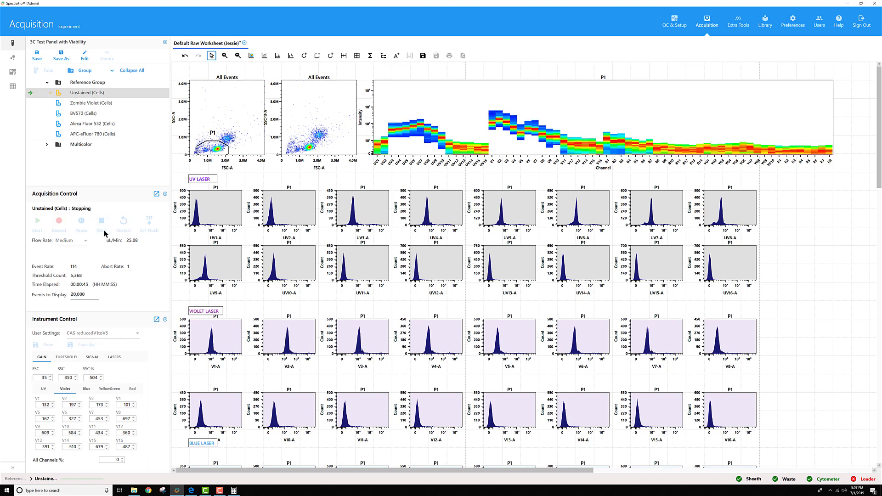